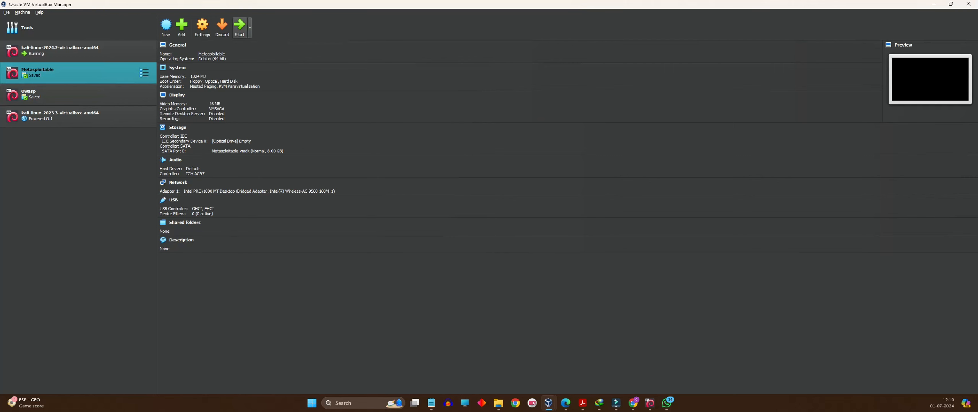
# Step: Start the saved Metasploitable virtual machine
pyautogui.click(239, 27)
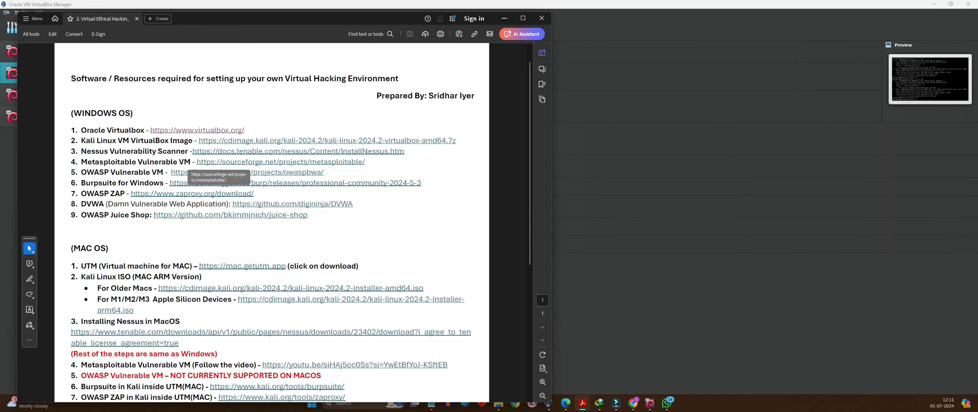
# Step: Start the Metasploitable download from its SourceForge page and select metasploitable-linux-2.0.0.zip in the temp folder on drive D
pyautogui.click(215, 164)
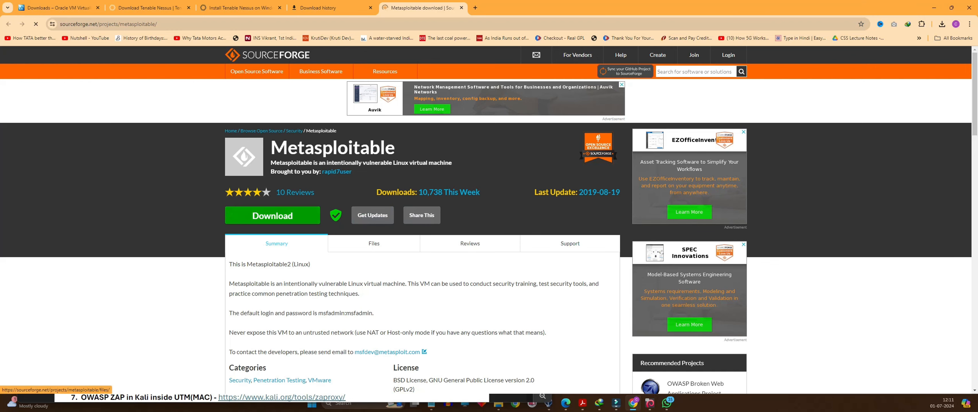
pyautogui.click(499, 404)
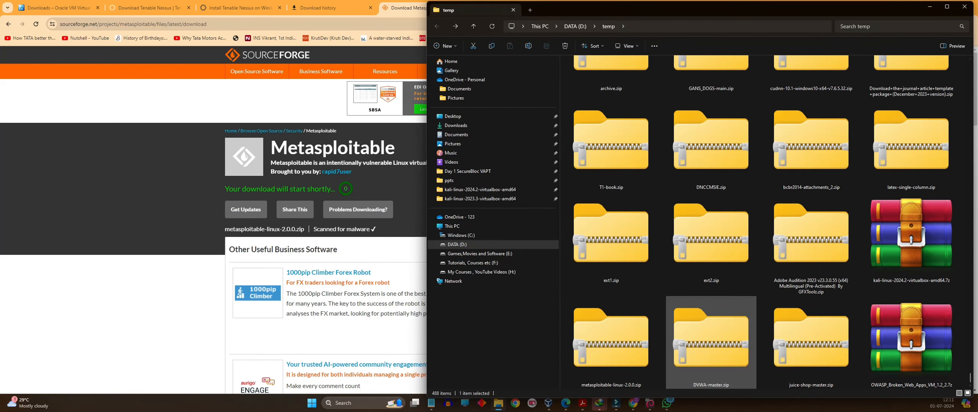
pyautogui.click(611, 341)
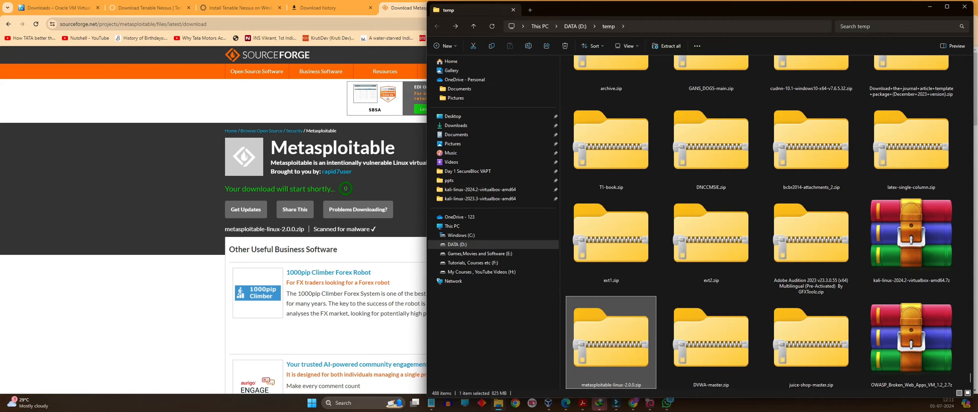
pyautogui.moveTo(627, 12); pyautogui.dragTo(432, 6)
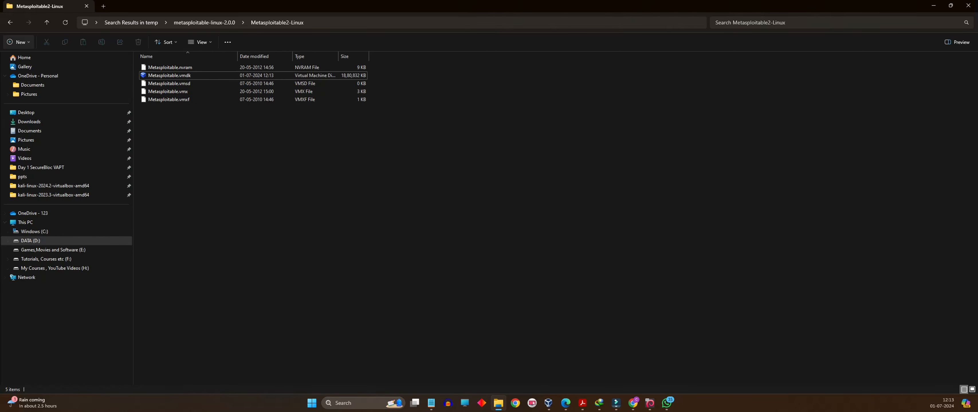
# Step: Open Metasploitable.vmdk from the extracted Metasploitable2-Linux folder with VirtualBox Manager just once
pyautogui.click(11, 23)
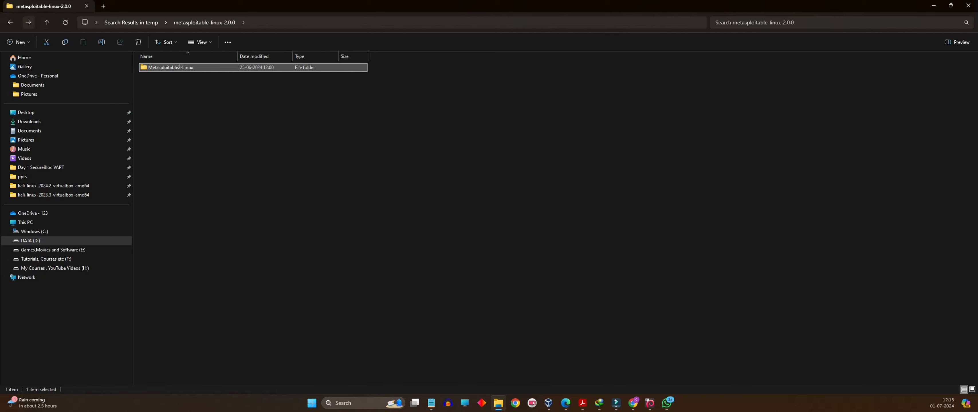
pyautogui.click(28, 22)
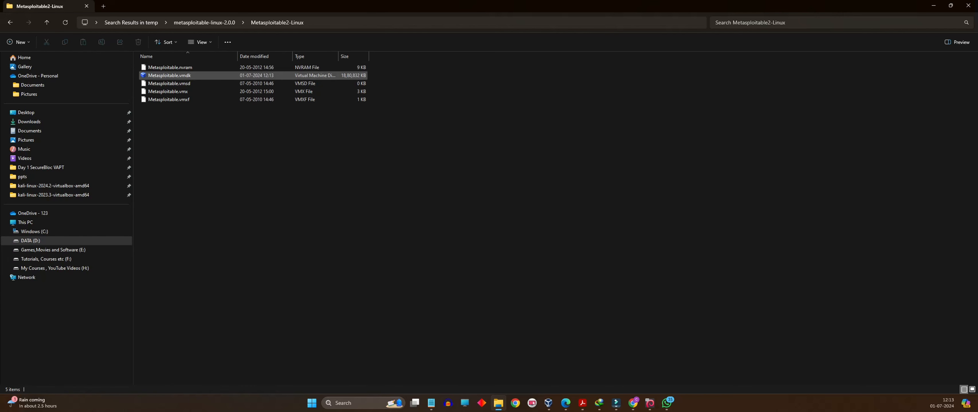
pyautogui.doubleClick(169, 76)
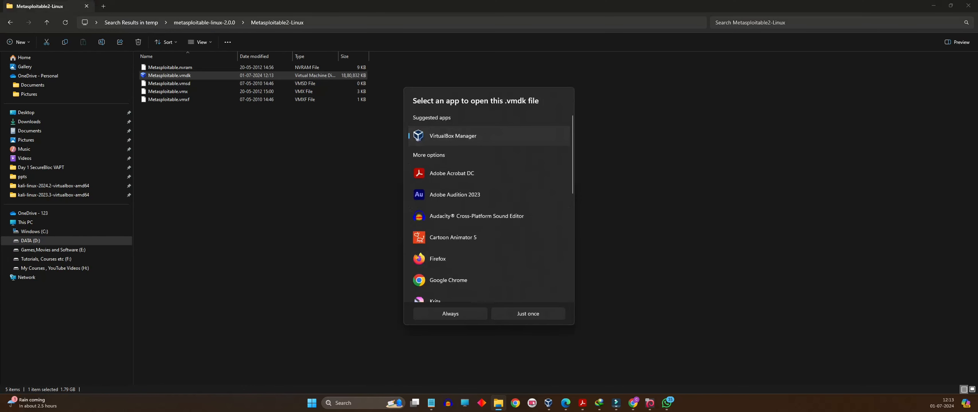
pyautogui.click(528, 314)
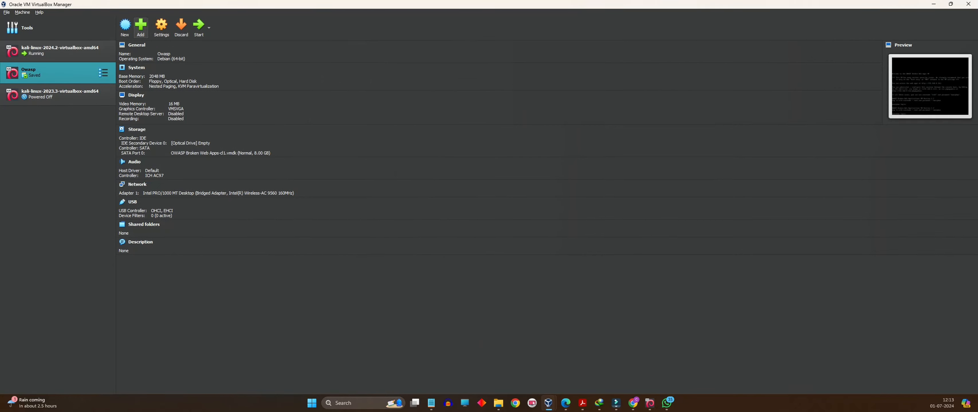
# Step: Begin a new virtual machine named Metasploitable VM with guest type Oracle Linux (64-bit), keeping 1024 MB memory and one processor
pyautogui.click(141, 28)
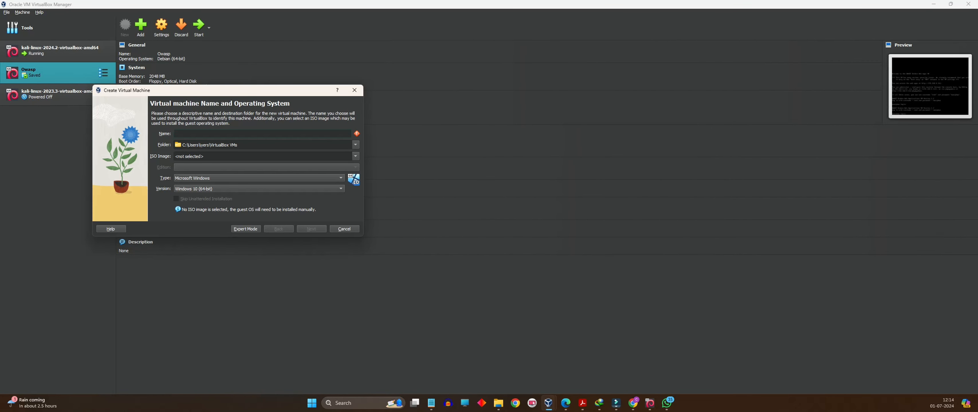
pyautogui.write('Metasploitable VM')
pyautogui.click(261, 156)
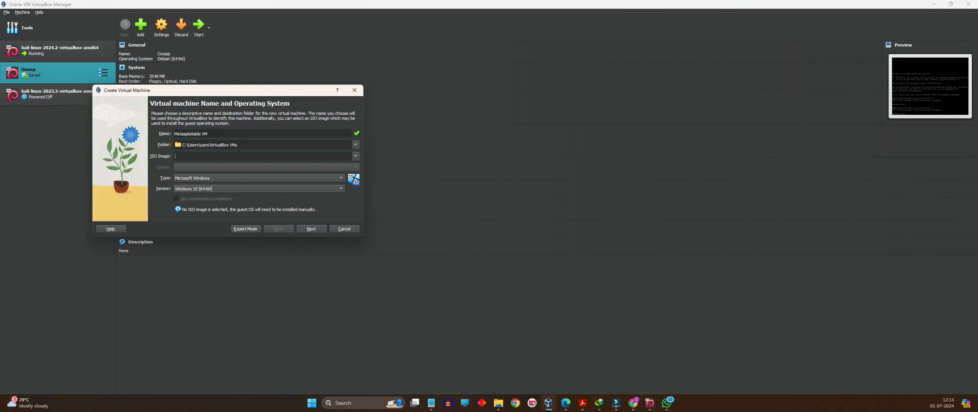
pyautogui.click(260, 178)
pyautogui.click(190, 186)
pyautogui.press('Return')
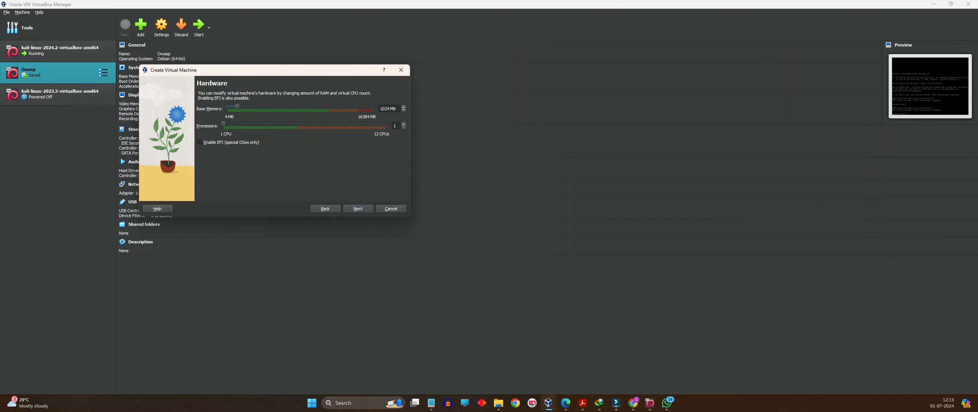
pyautogui.press('Return')
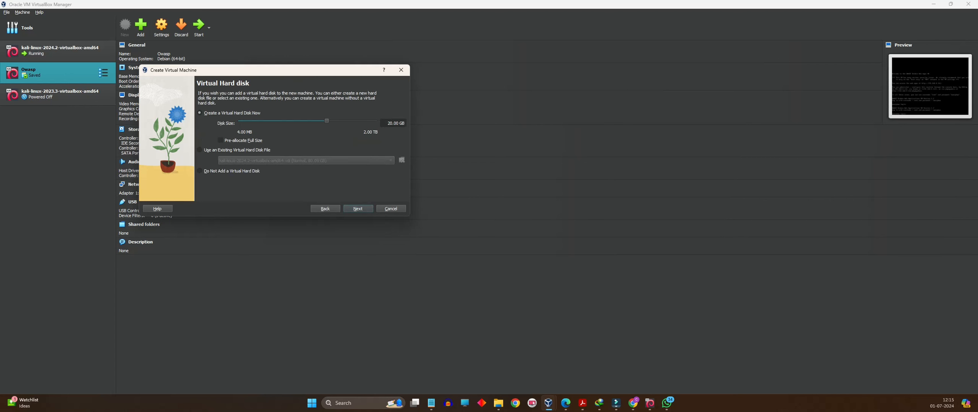
# Step: Attach the existing hard disk file Metasploitable.vmdk from the Metasploitable2-Linux folder and finish creating the virtual machine
pyautogui.moveTo(267, 69); pyautogui.dragTo(262, 58)
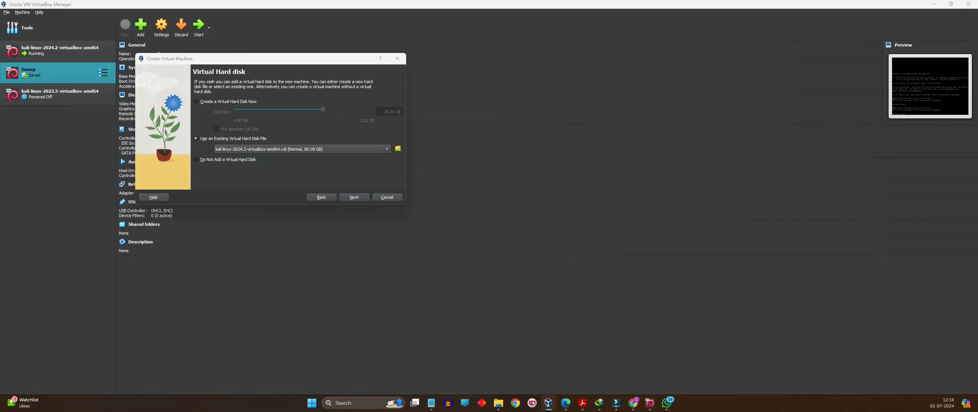
pyautogui.moveTo(299, 85); pyautogui.dragTo(685, 111)
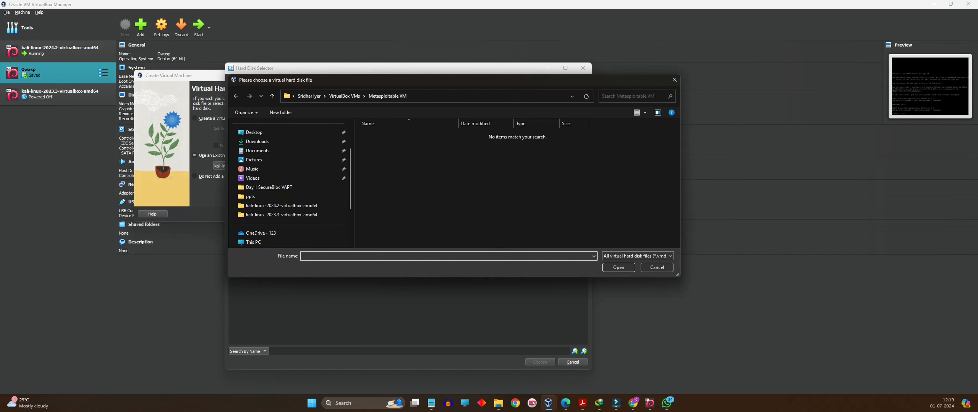
pyautogui.scroll(-2, 281, 207)
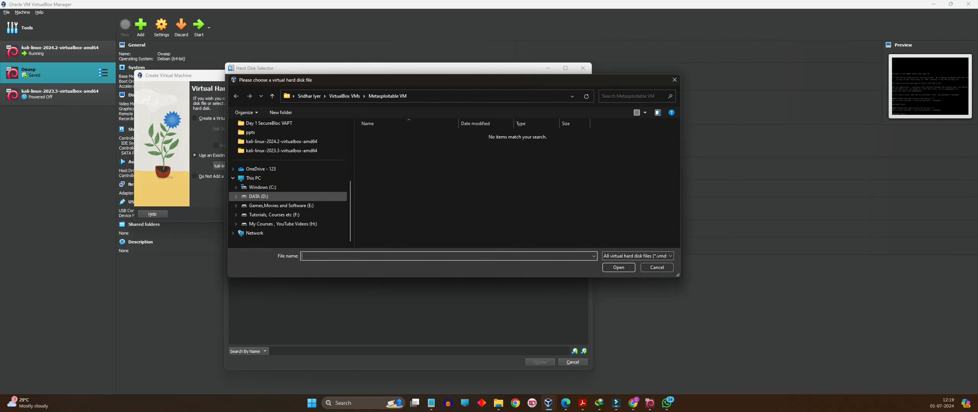
pyautogui.click(258, 196)
pyautogui.scroll(-3, 417, 220)
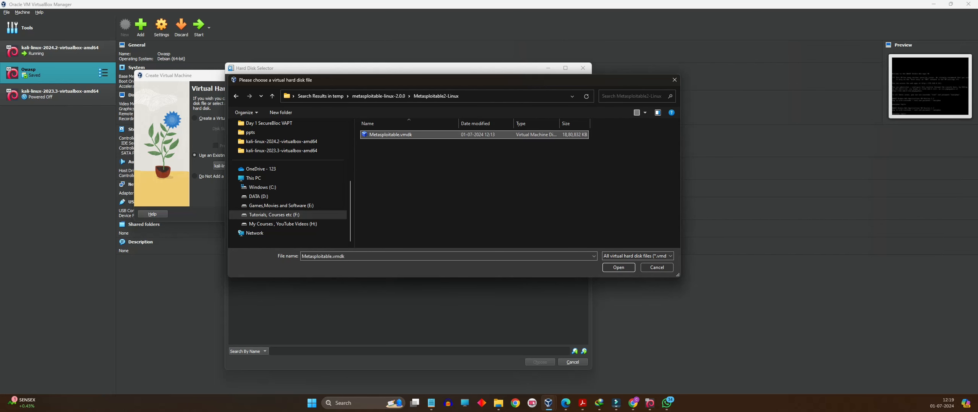
pyautogui.press('Return')
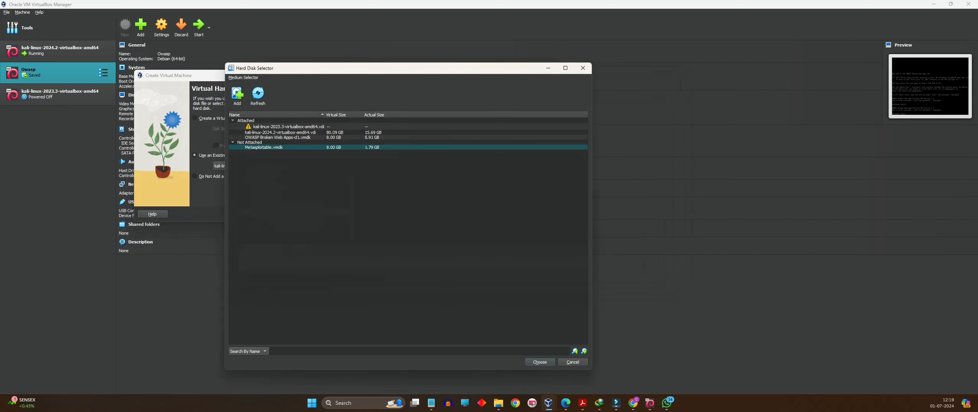
pyautogui.press('Return')
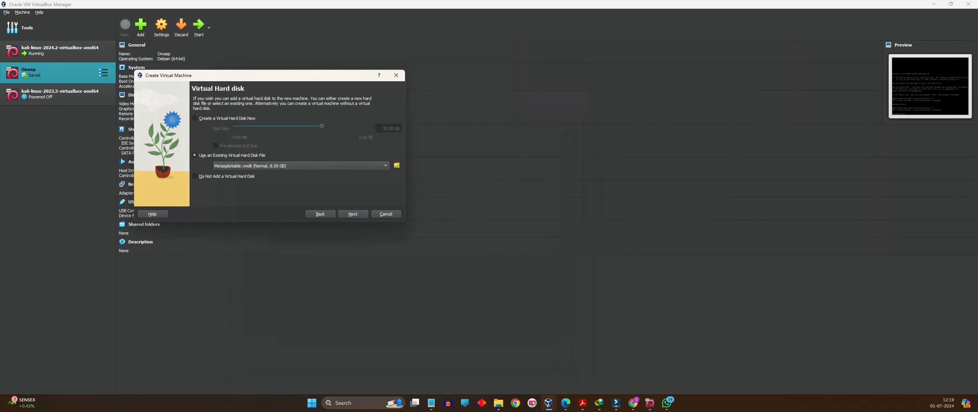
pyautogui.press('Return')
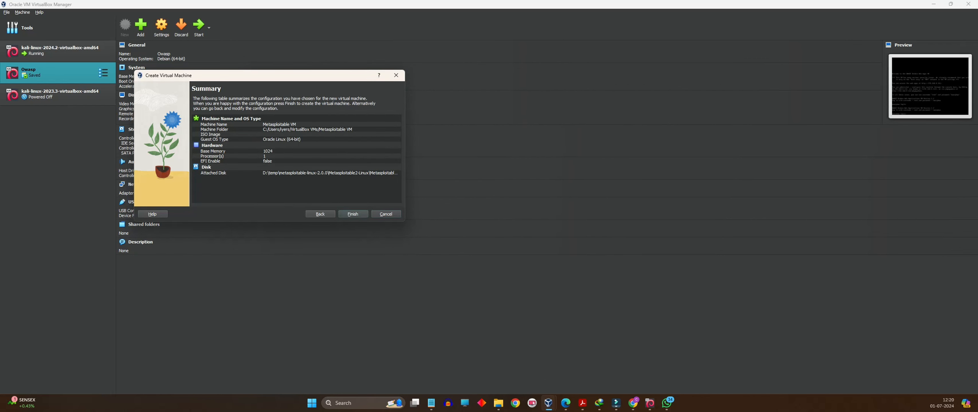
pyautogui.press('Return')
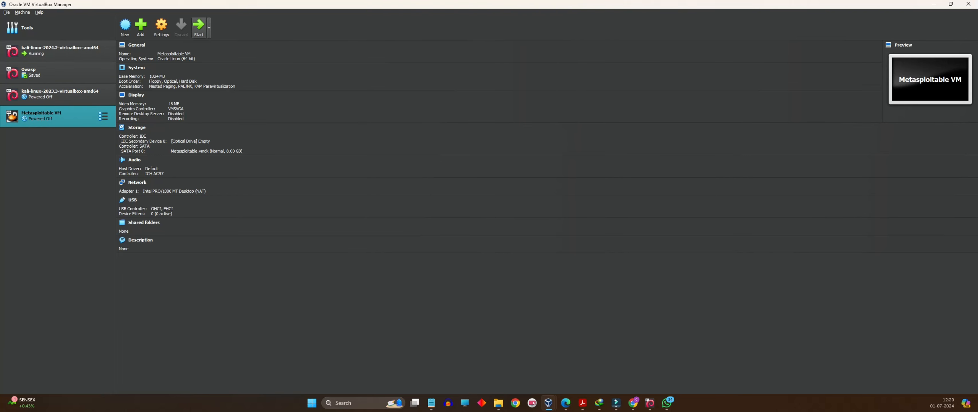
# Step: Check the settings of the new Metasploitable VM, close them and start the machine
pyautogui.rightClick(58, 118)
pyautogui.click(74, 124)
pyautogui.click(600, 110)
pyautogui.click(199, 28)
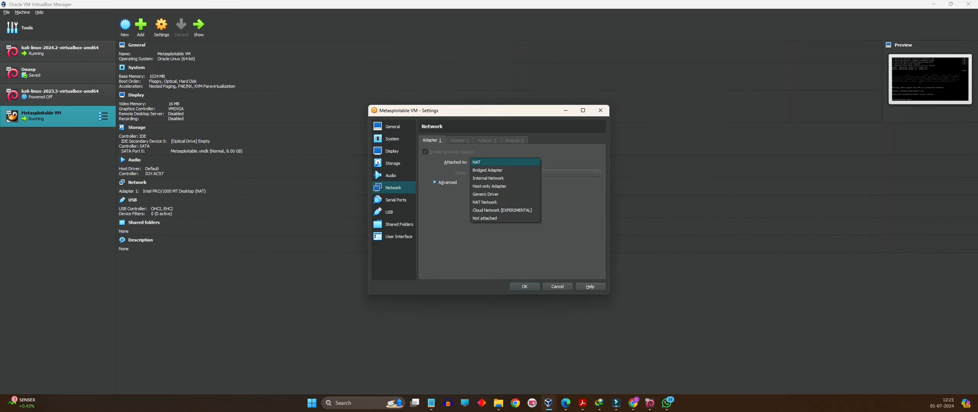
# Step: Attach network Adapter 1 of Metasploitable VM to Bridged Adapter using Intel(R) Wireless-AC 9560 160MHz and accept the settings
pyautogui.press('Down')
pyautogui.press('Return')
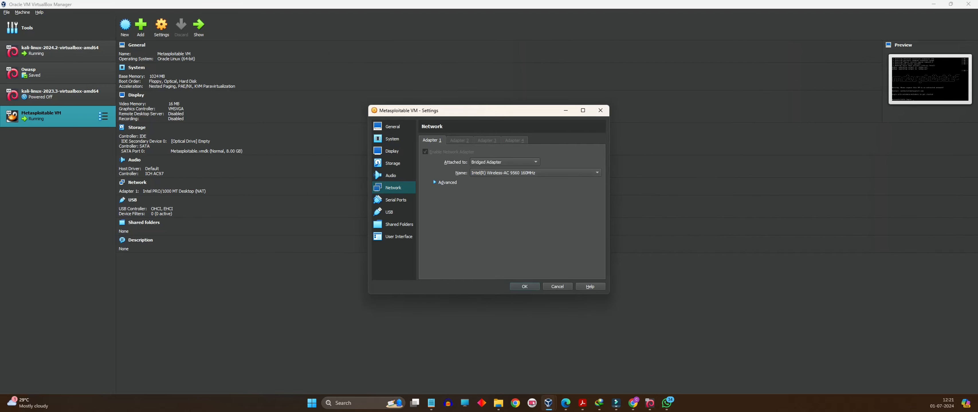
pyautogui.press('Return')
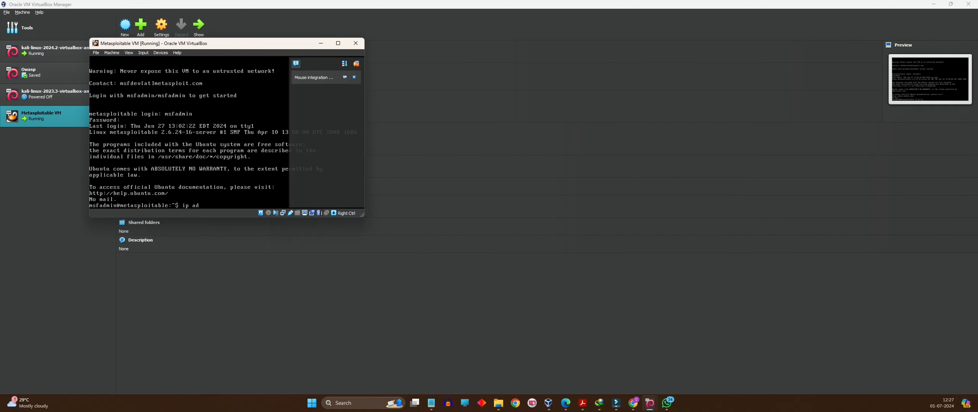
# Step: Run ip ad in the Metasploitable VM console and write the command on a new line in the Notepad notes
pyautogui.press('Return')
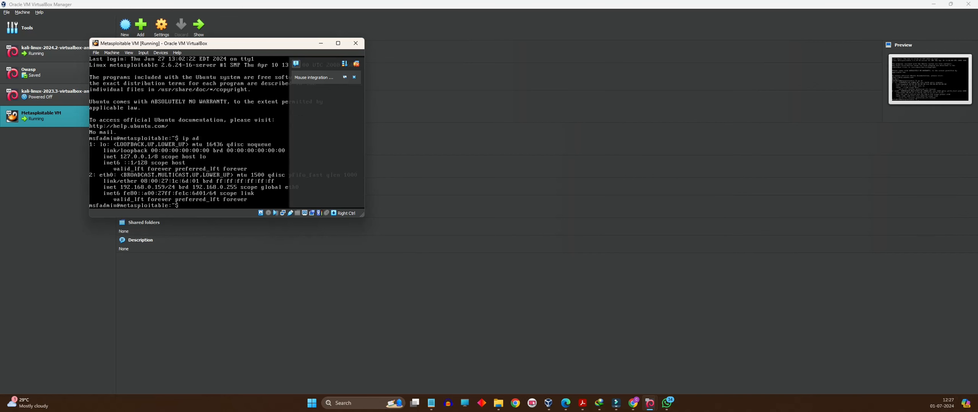
pyautogui.click(431, 403)
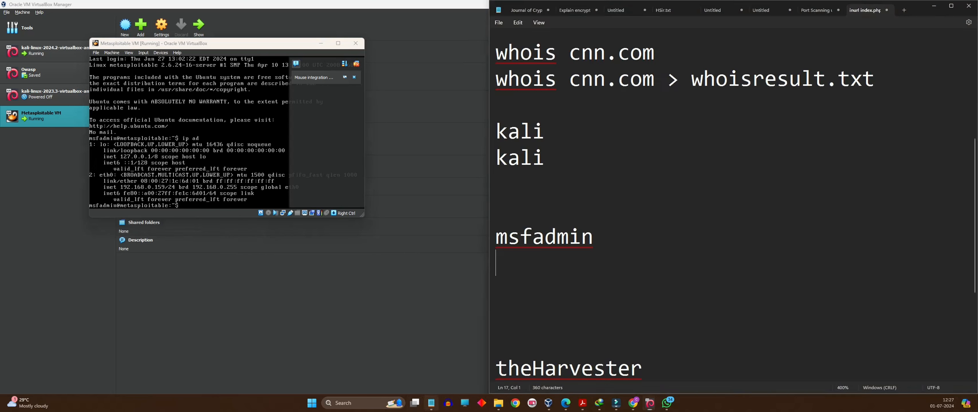
pyautogui.press('Return')
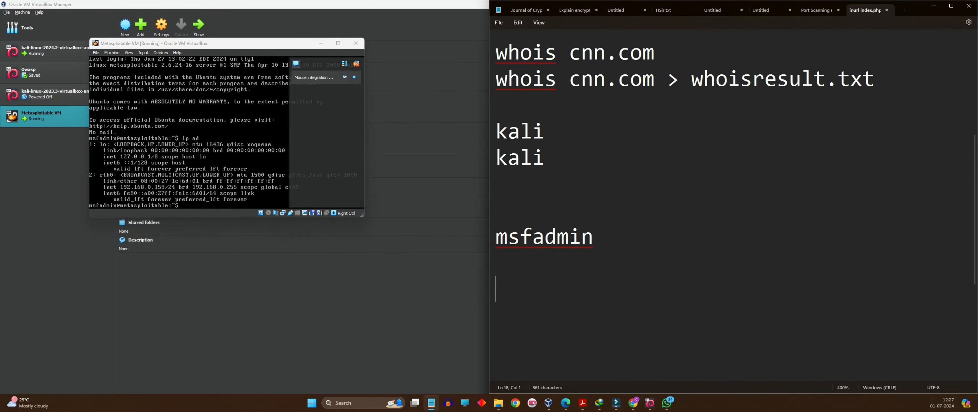
pyautogui.write('ip ad')
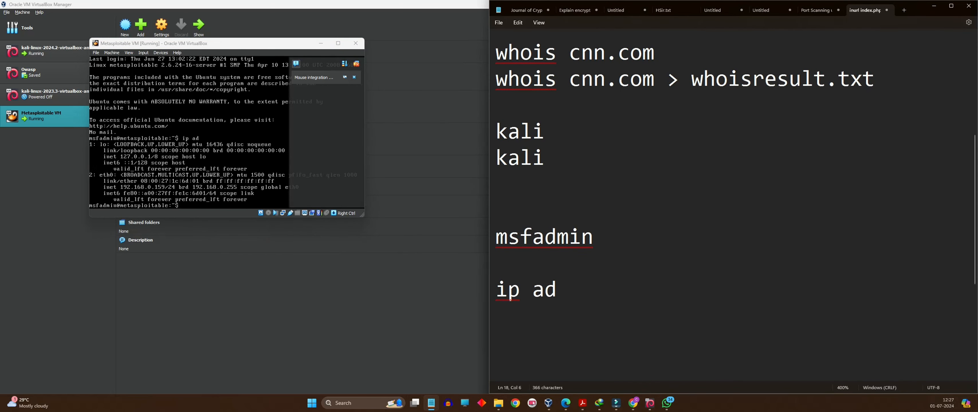
pyautogui.press('Return')
pyautogui.hotkey('alt', 'Tab')
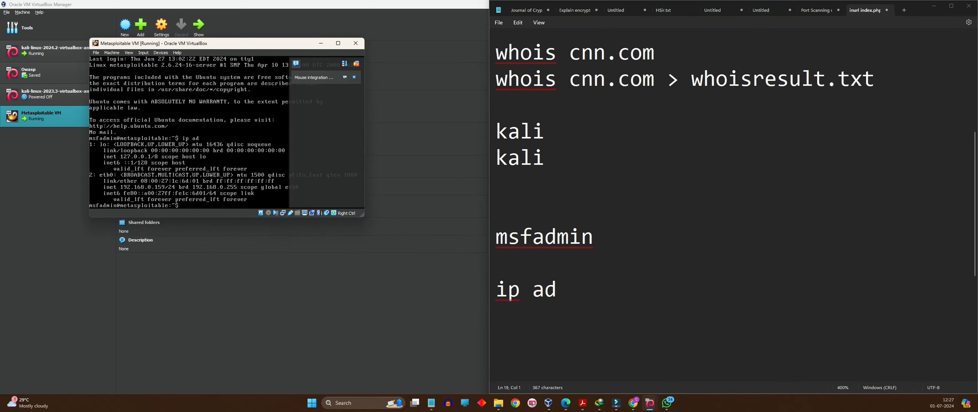
pyautogui.hotkey('shift', 'Up')
pyautogui.hotkey('shift', 'Up')
pyautogui.hotkey('shift', 'Up')
pyautogui.hotkey('shift', 'Up')
pyautogui.hotkey('shift', 'Up')
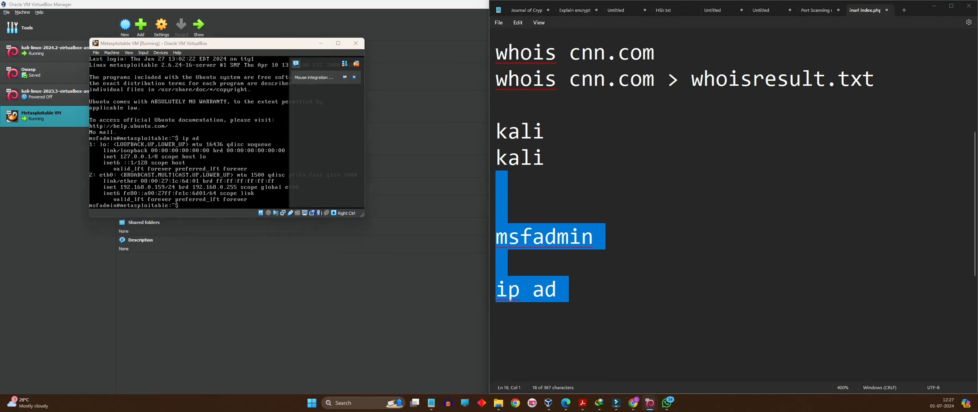
# Step: Add the line "Metasploitable IP - 192.168.0.159" below the ip ad line in the notes
pyautogui.click(557, 289)
pyautogui.press('Return')
pyautogui.write('ME')
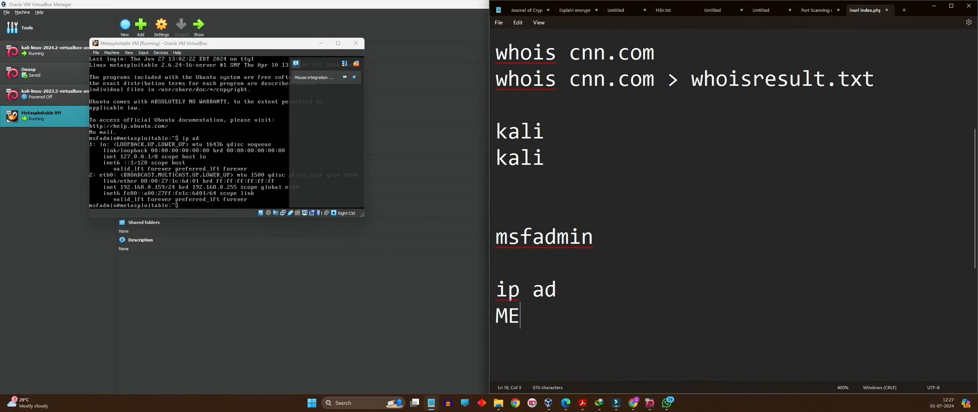
pyautogui.press('BackSpace')
pyautogui.write('etasplotab')
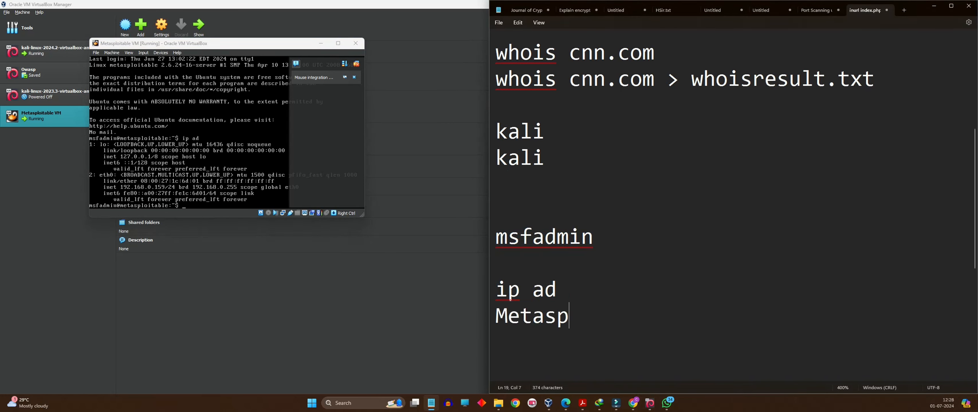
pyautogui.press('BackSpace')
pyautogui.press('BackSpace')
pyautogui.press('BackSpace')
pyautogui.write('itable ')
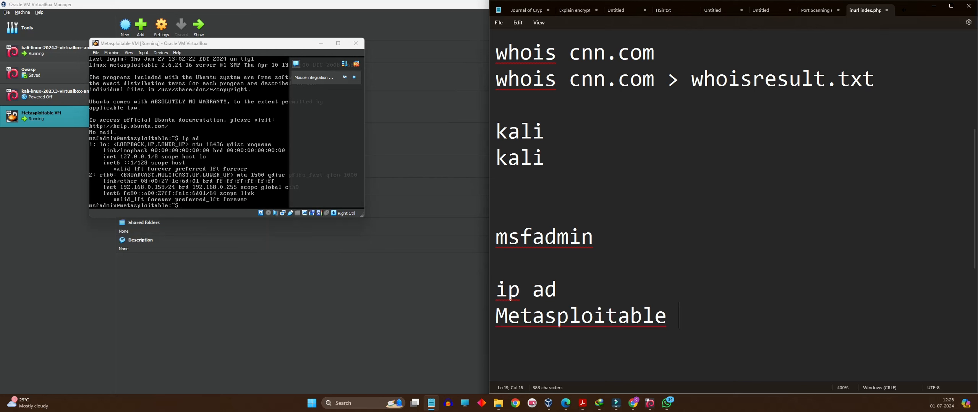
pyautogui.write('IP - 192')
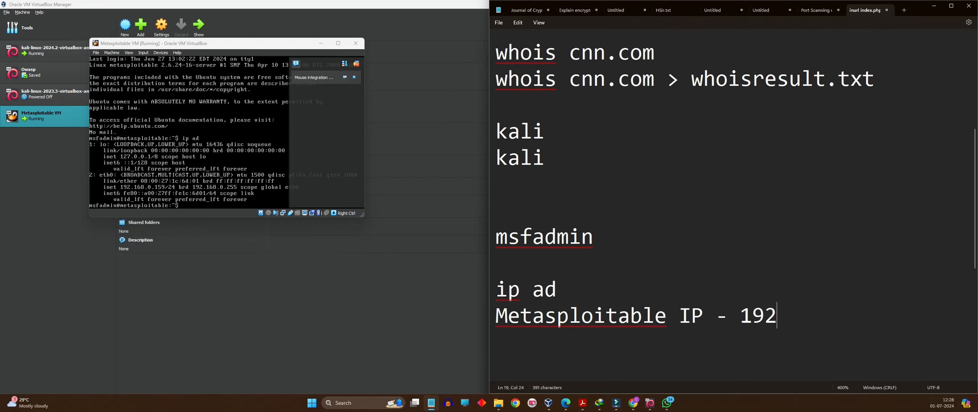
pyautogui.write('.168.')
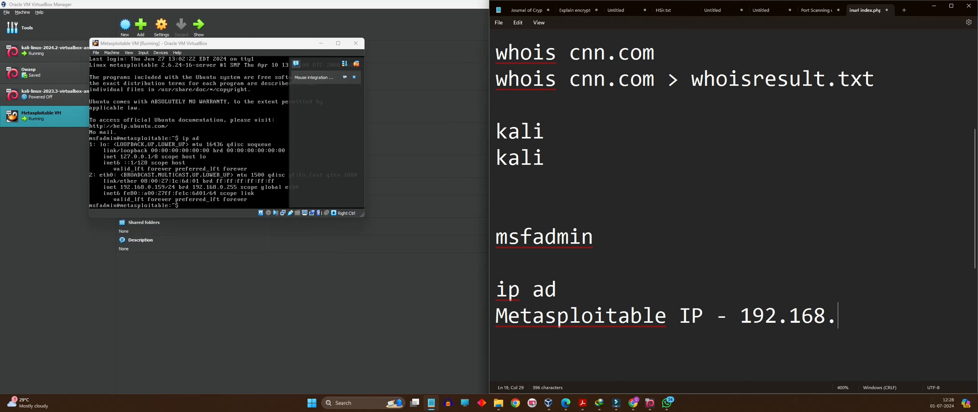
pyautogui.write('0.159')
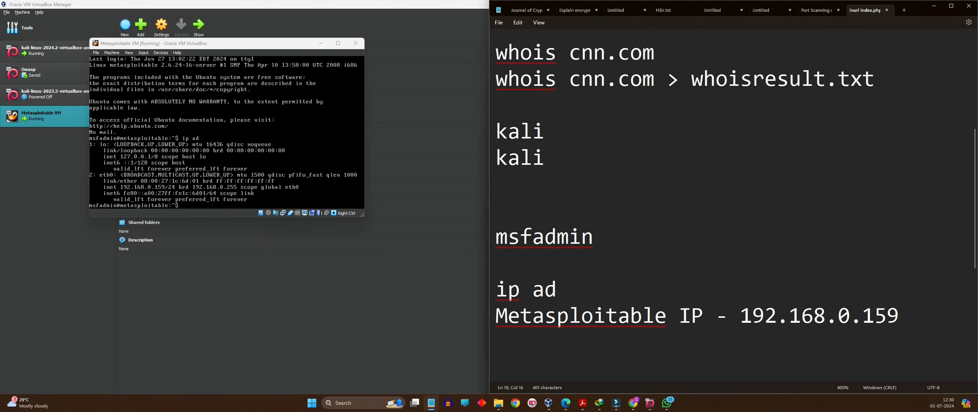
# Step: Select the address 192.168.0.159 in the Metasploitable IP line of the notes
pyautogui.moveTo(900, 316); pyautogui.dragTo(740, 316)
pyautogui.scroll(-3, 735, 205)
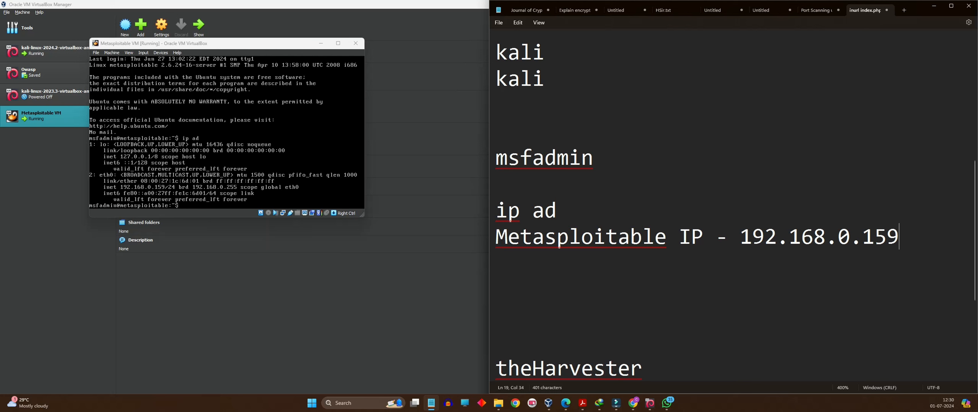
pyautogui.moveTo(740, 236); pyautogui.dragTo(898, 237)
pyautogui.click(496, 289)
pyautogui.moveTo(899, 238); pyautogui.dragTo(729, 237)
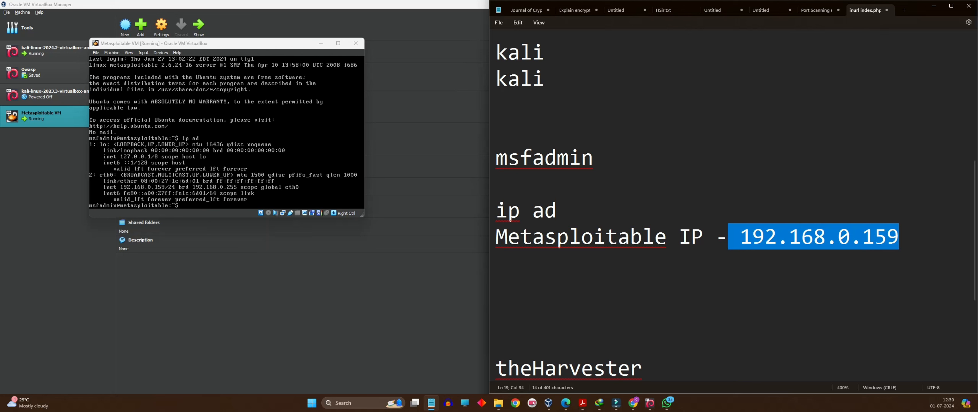
pyautogui.moveTo(899, 238); pyautogui.dragTo(740, 238)
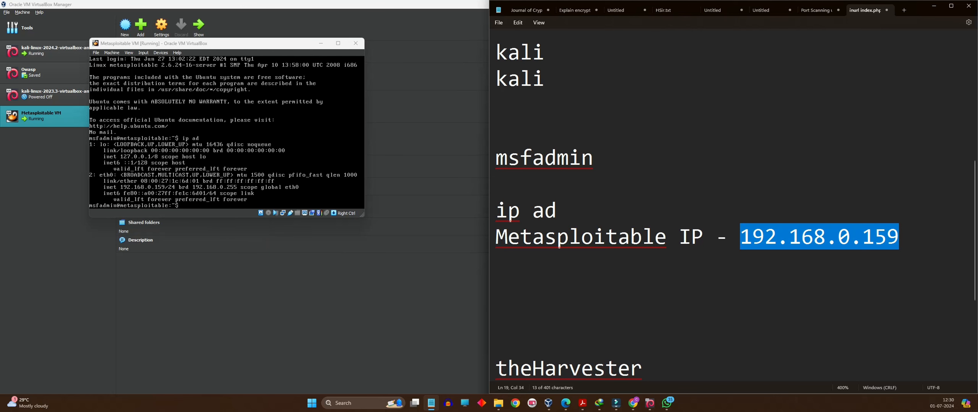